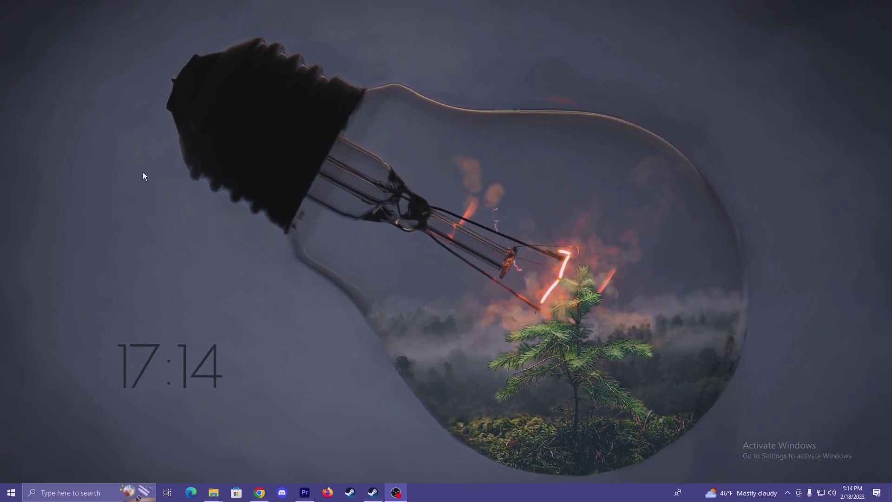
# - Open the Start menu and launch the FLINT 4KP Audio Controller app
pyautogui.click(11, 492)
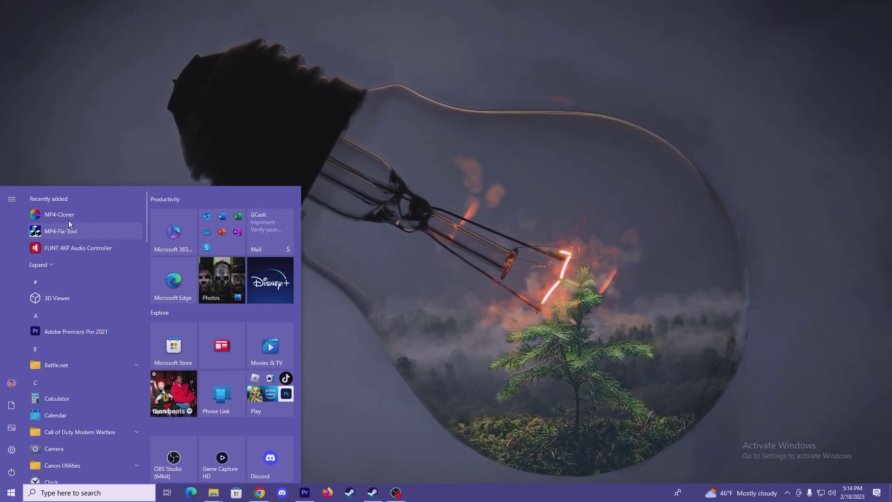
# - Check the capture card's mic, line-in and HDMI volume levels, then close the controller
pyautogui.click(84, 250)
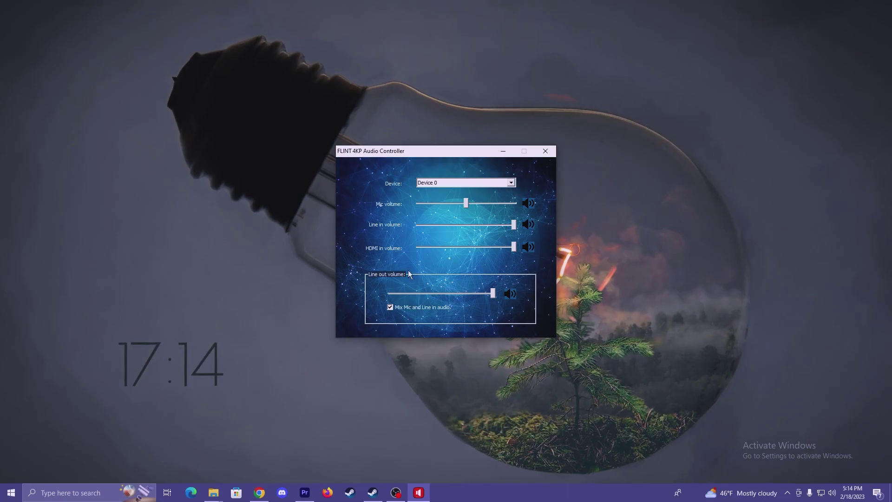
pyautogui.click(546, 151)
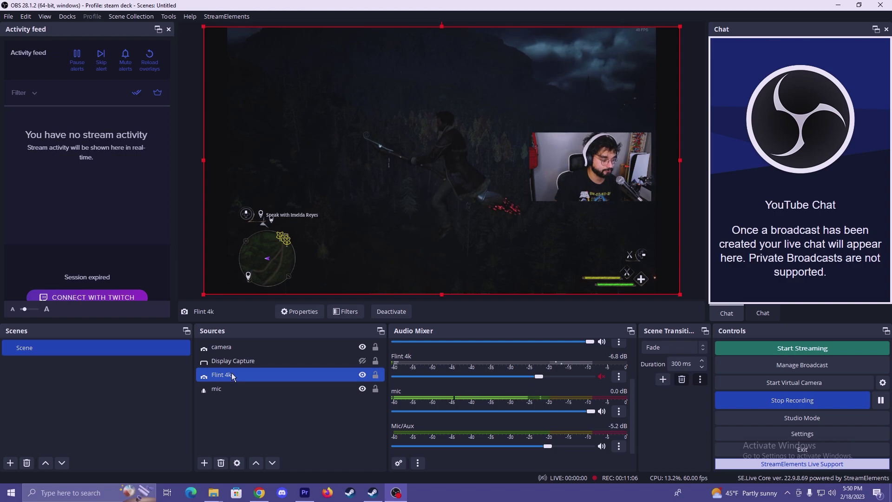
pyautogui.click(235, 362)
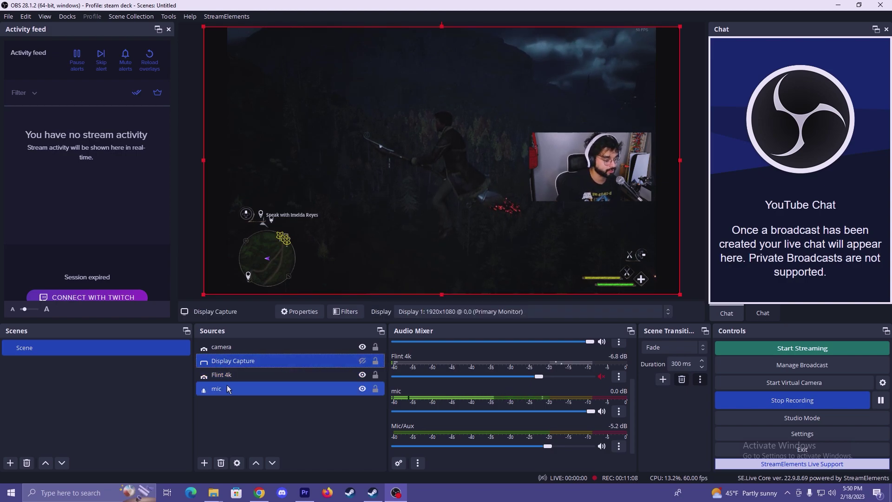
pyautogui.keyDown('ctrl'); pyautogui.click(237, 347); pyautogui.keyUp('ctrl')
pyautogui.click(561, 194)
pyautogui.click(274, 389)
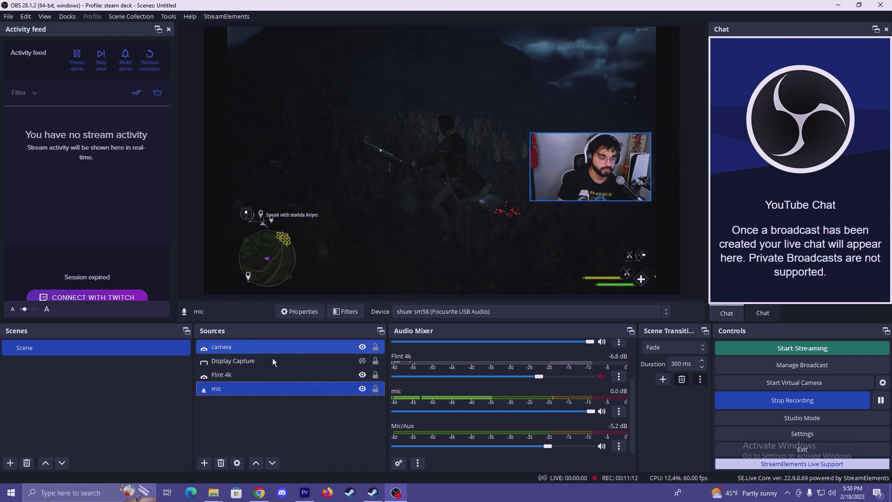
pyautogui.click(217, 377)
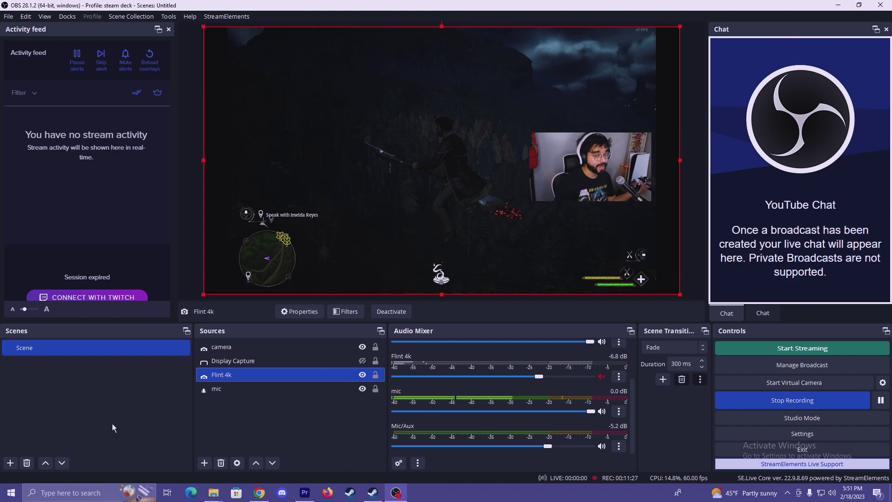
# - Create a new scene named 'steam deck capture' and return to Scene
pyautogui.click(12, 465)
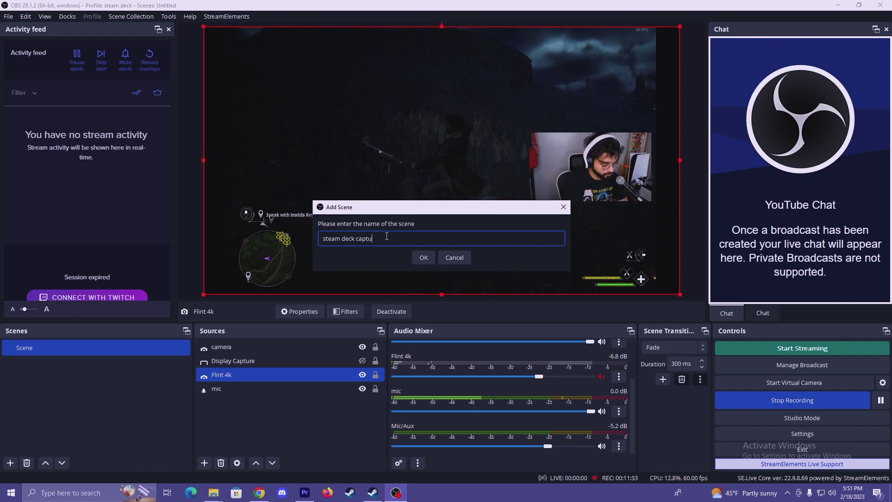
pyautogui.click(424, 258)
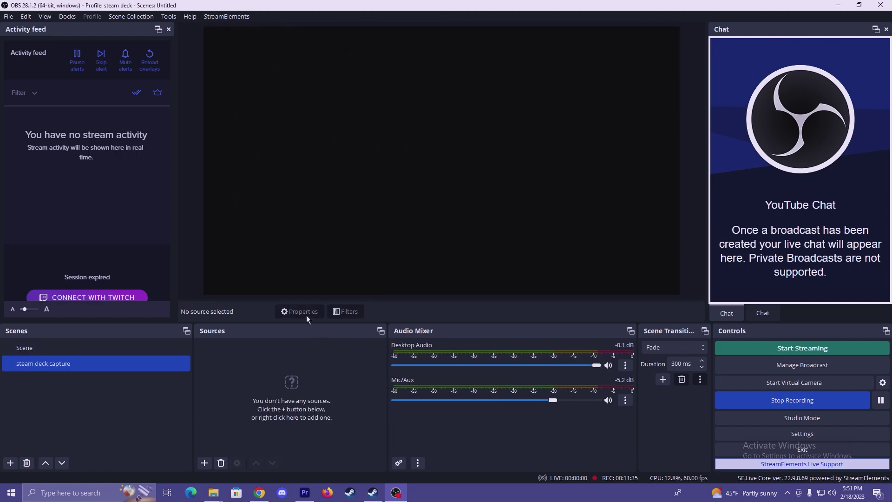
pyautogui.click(33, 348)
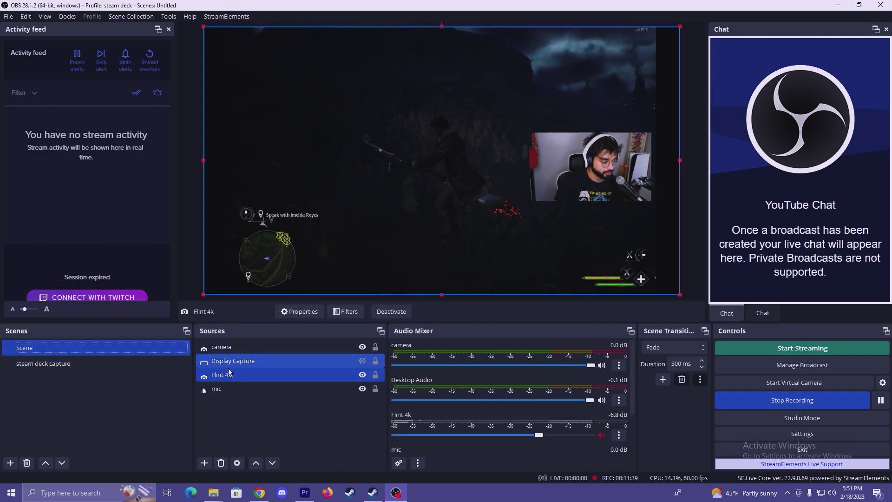
# - Deactivate the Flint 4k capture source in Scene, then switch to steam deck capture
pyautogui.click(228, 371)
pyautogui.click(112, 348)
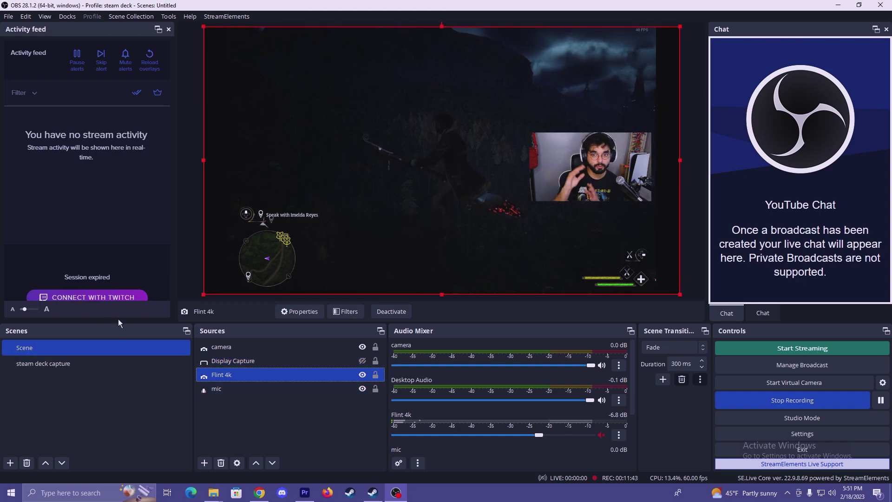
pyautogui.doubleClick(242, 379)
pyautogui.click(369, 267)
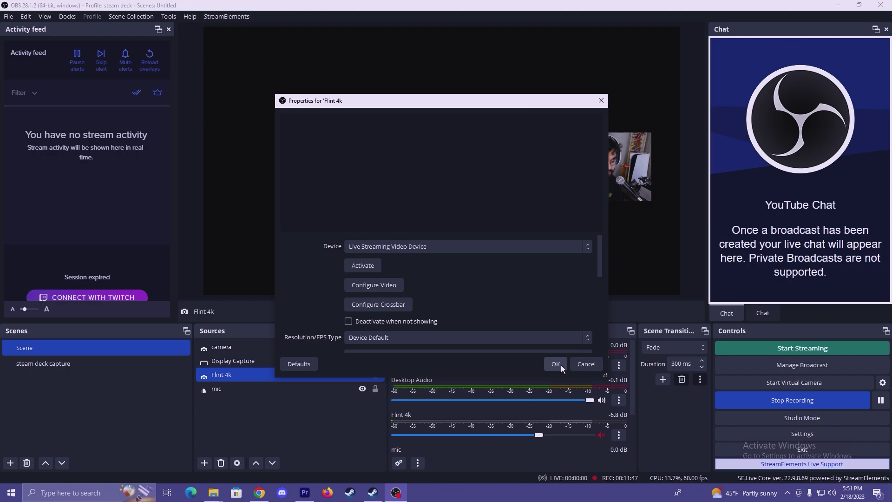
pyautogui.click(556, 364)
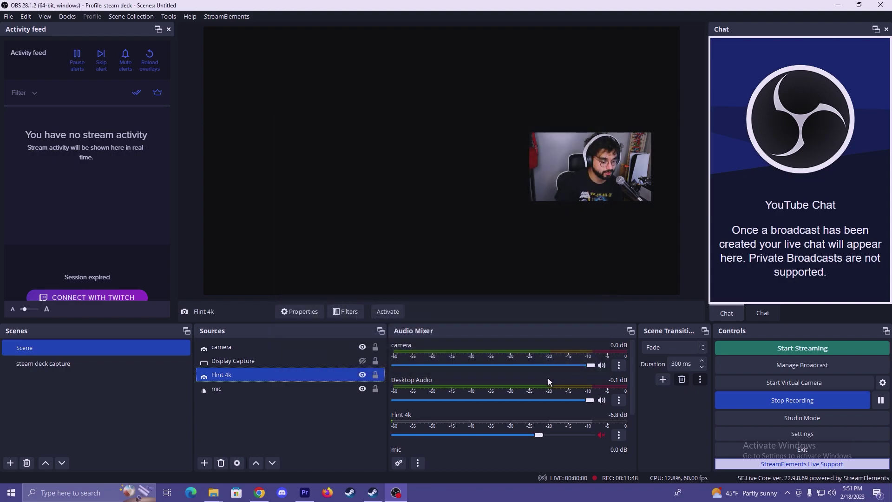
pyautogui.click(18, 366)
pyautogui.click(205, 462)
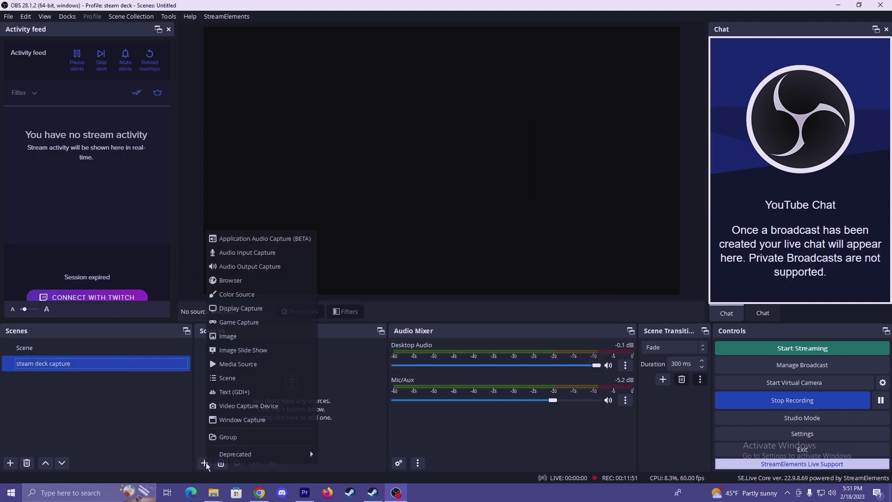
# - Add a Video Capture Device source named 'flint 4kp'
pyautogui.click(244, 406)
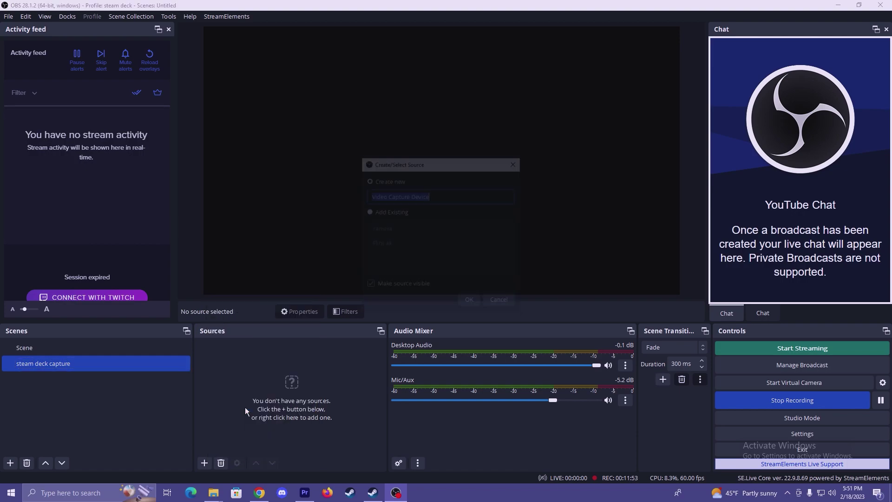
pyautogui.write('fl')
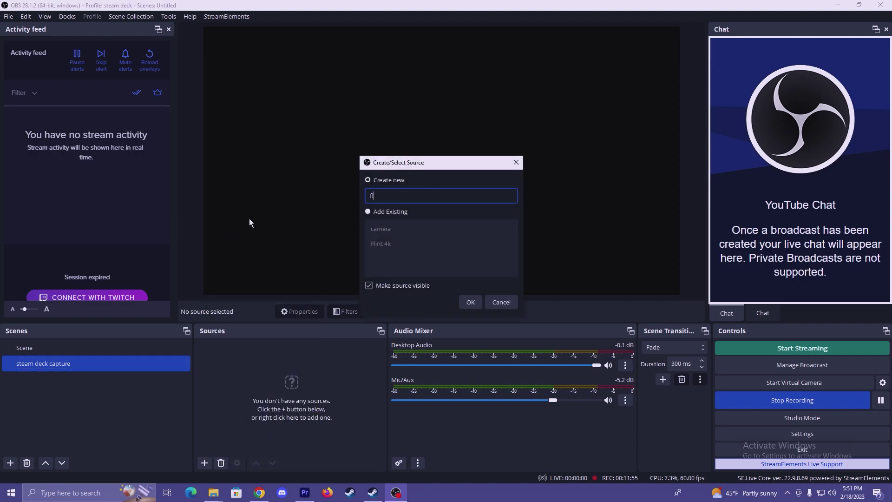
pyautogui.write('int 4kp')
pyautogui.click(470, 302)
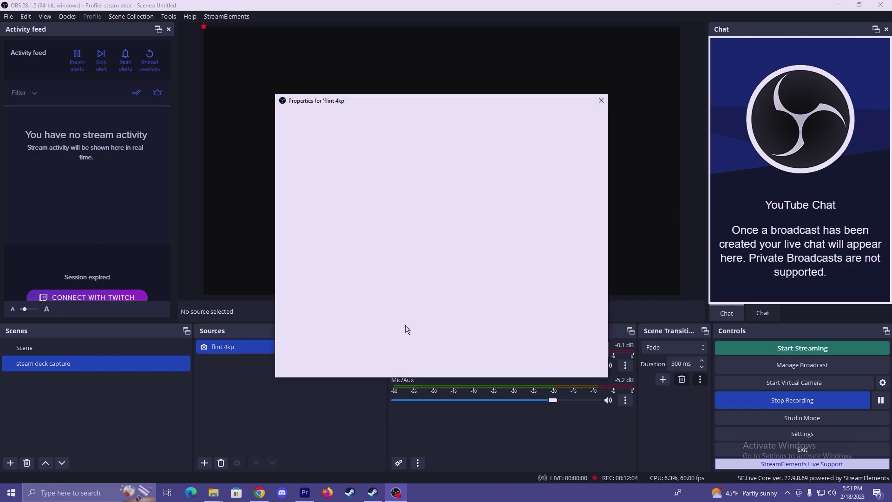
# - Set the flint 4kp device to Live Streaming Video Device and confirm the settings
pyautogui.click(411, 247)
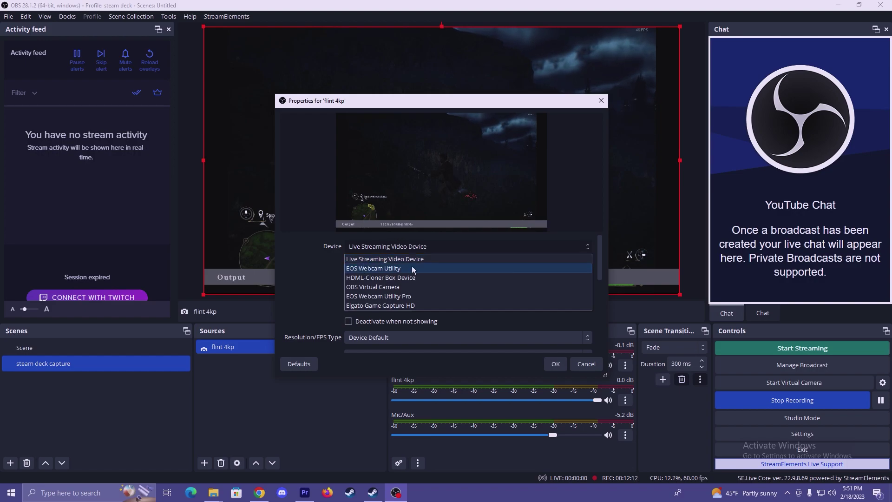
pyautogui.click(385, 263)
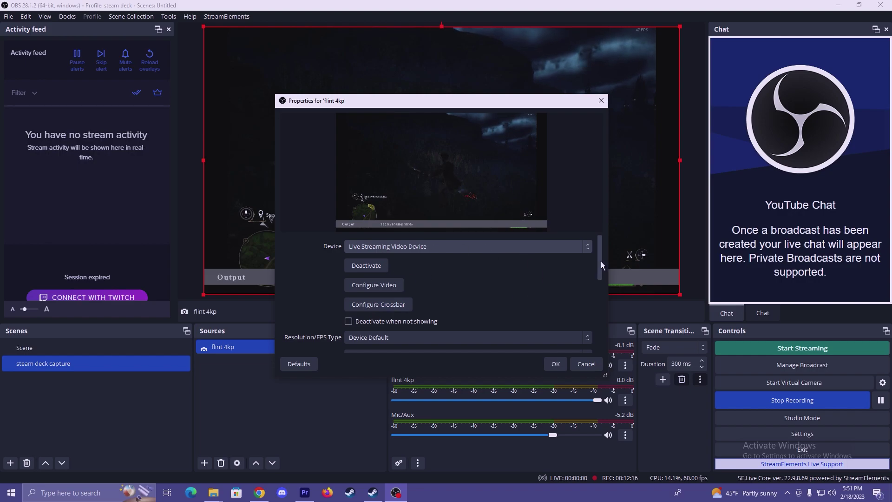
pyautogui.moveTo(601, 261)
pyautogui.mouseDown()
pyautogui.moveTo(594, 340)
pyautogui.moveTo(596, 320)
pyautogui.moveTo(601, 328)
pyautogui.moveTo(596, 261)
pyautogui.mouseUp()
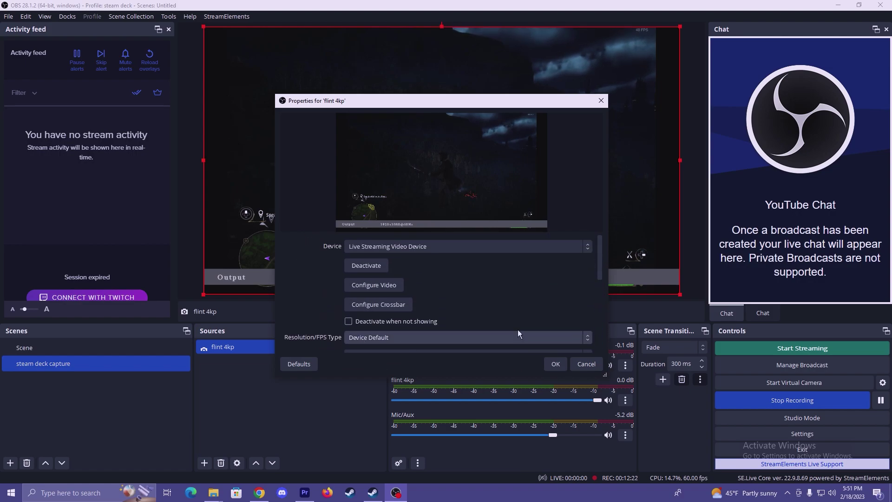
pyautogui.moveTo(530, 101); pyautogui.dragTo(455, 149)
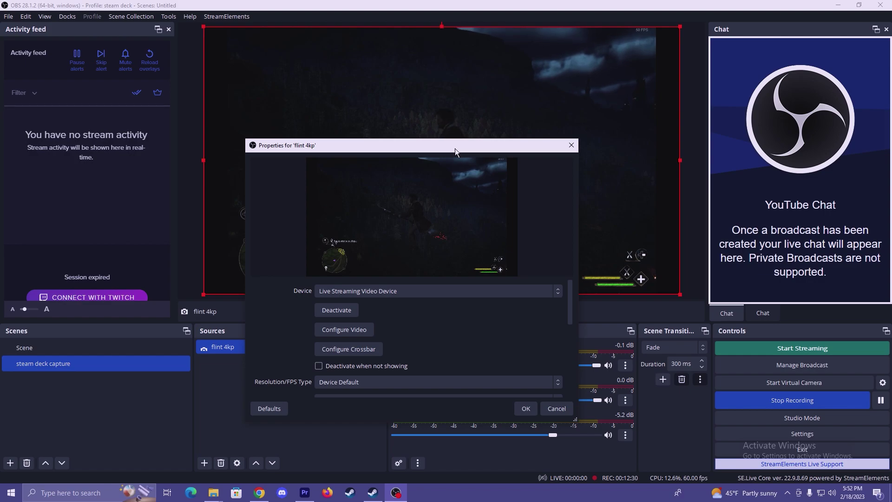
pyautogui.moveTo(441, 146); pyautogui.dragTo(403, 98)
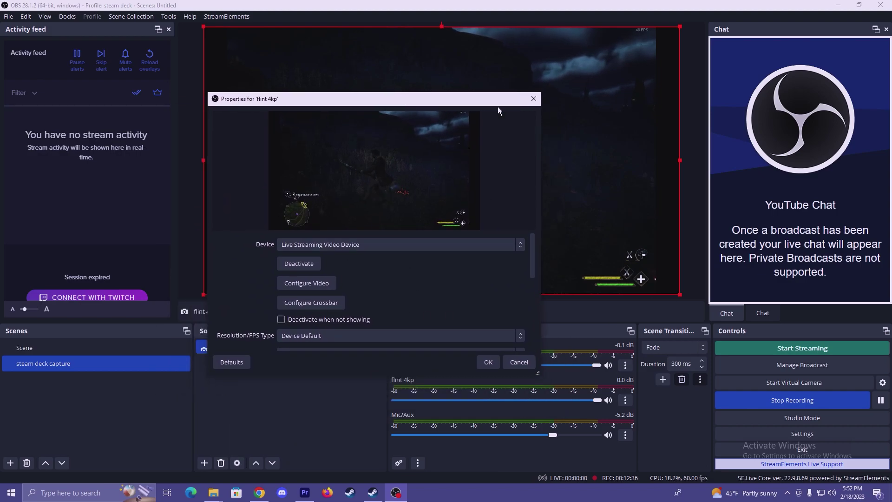
pyautogui.scroll(-2, 530, 255)
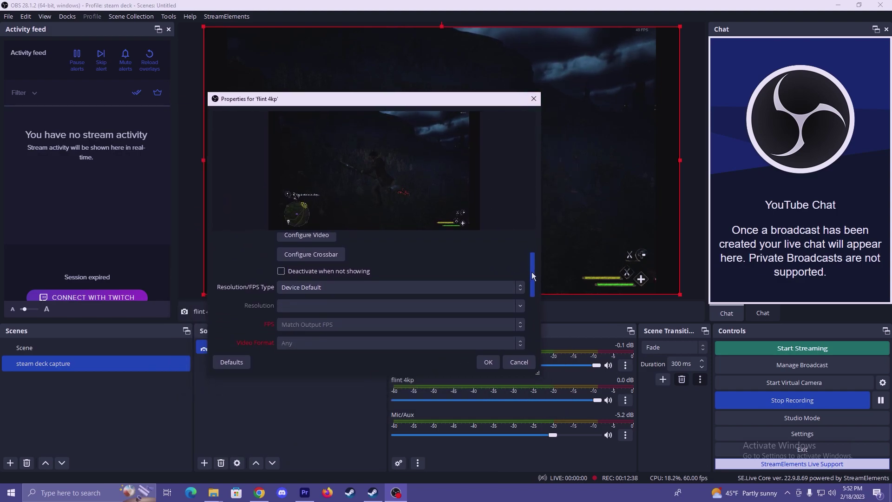
pyautogui.scroll(-1, 507, 306)
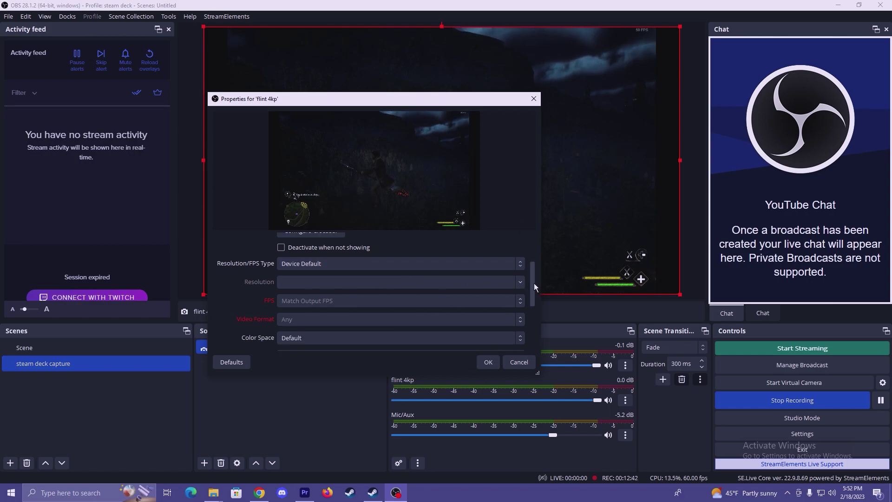
pyautogui.moveTo(534, 283); pyautogui.dragTo(532, 256)
pyautogui.click(492, 363)
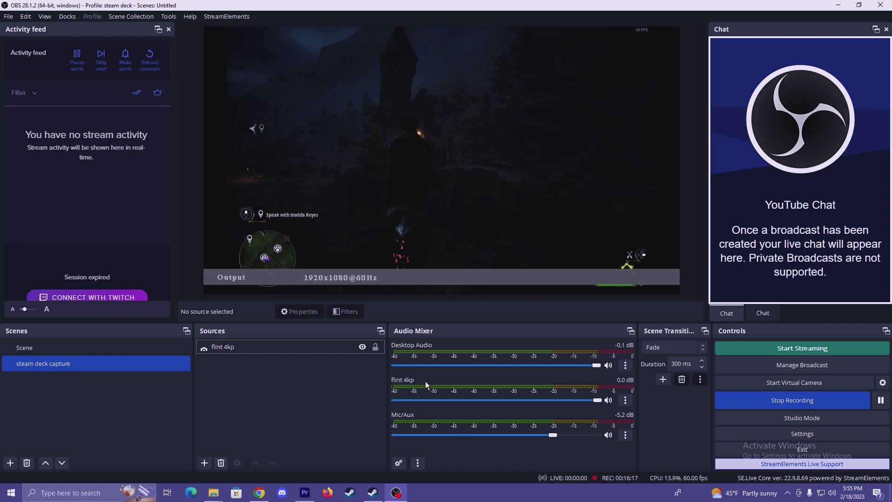
# - Set flint 4kp's audio device to Microphone (2- Live Streaming Audio Device) and mute its mixer channel
pyautogui.doubleClick(236, 346)
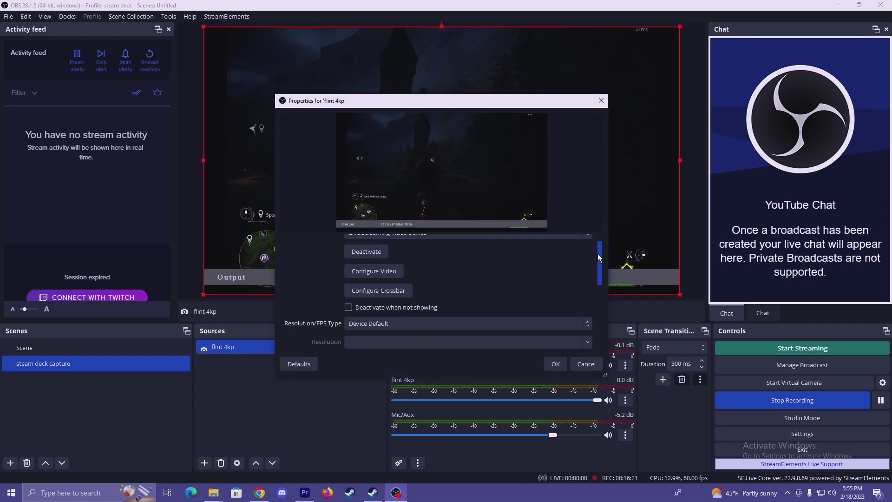
pyautogui.moveTo(598, 254); pyautogui.dragTo(599, 326)
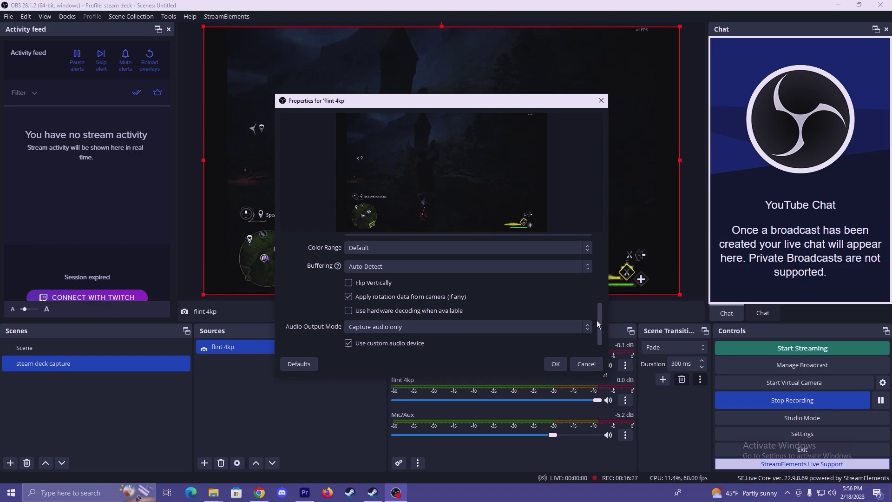
pyautogui.scroll(-1, 596, 319)
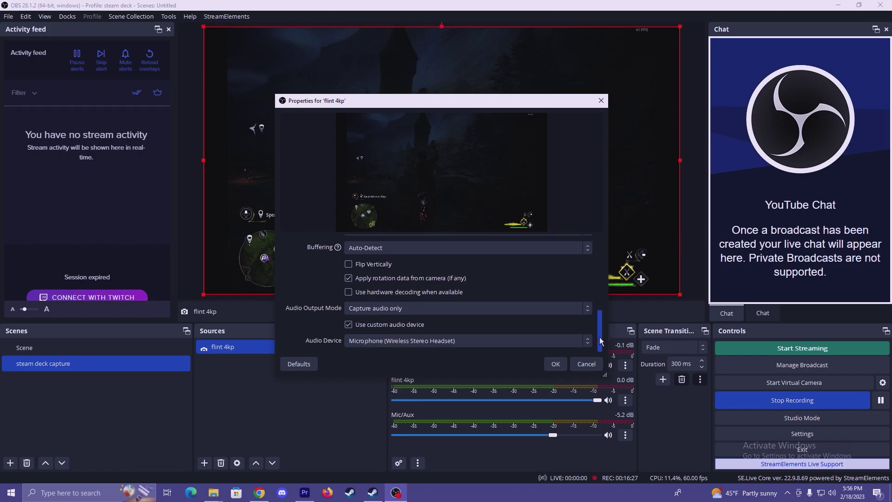
pyautogui.click(467, 341)
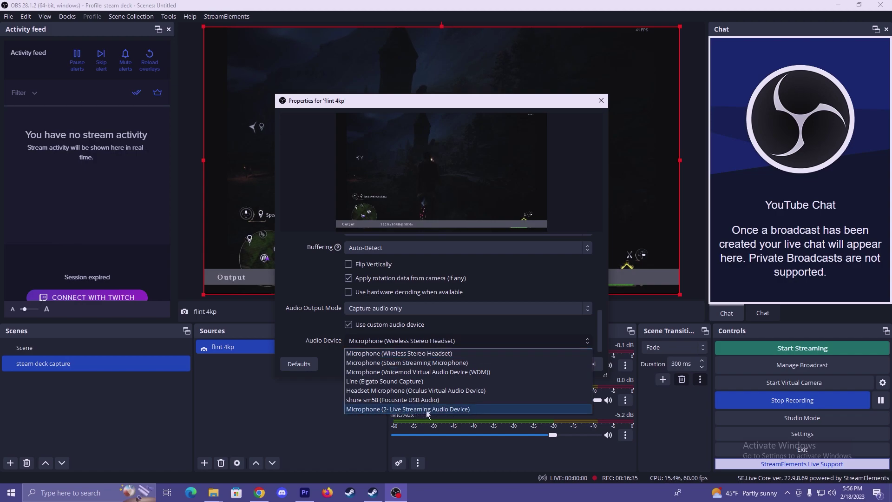
pyautogui.click(399, 413)
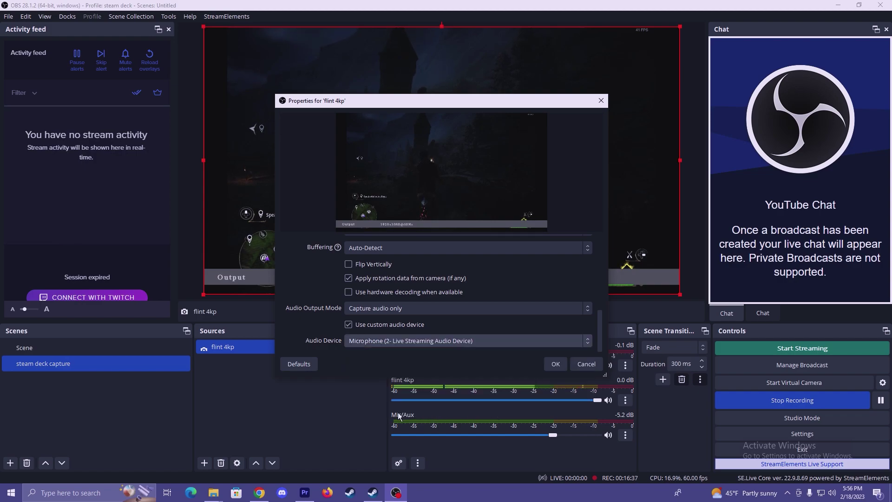
pyautogui.click(560, 367)
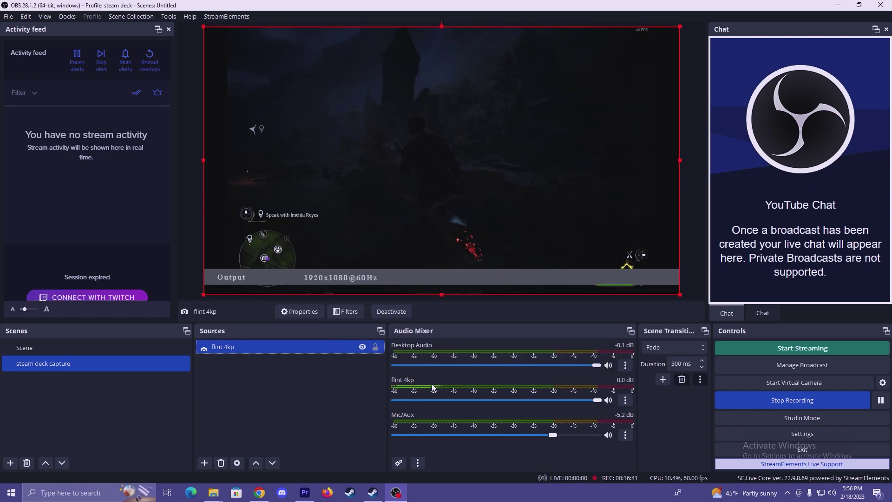
pyautogui.click(607, 402)
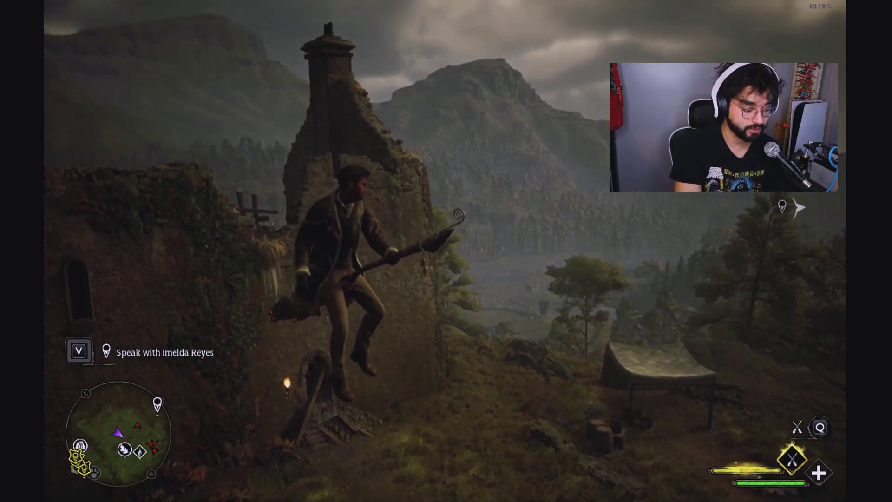
# - Route Windows sound output to 3 - SKK (AMD High Definition Audio Device) and return to the game
pyautogui.hotkey('alt', 'Tab')
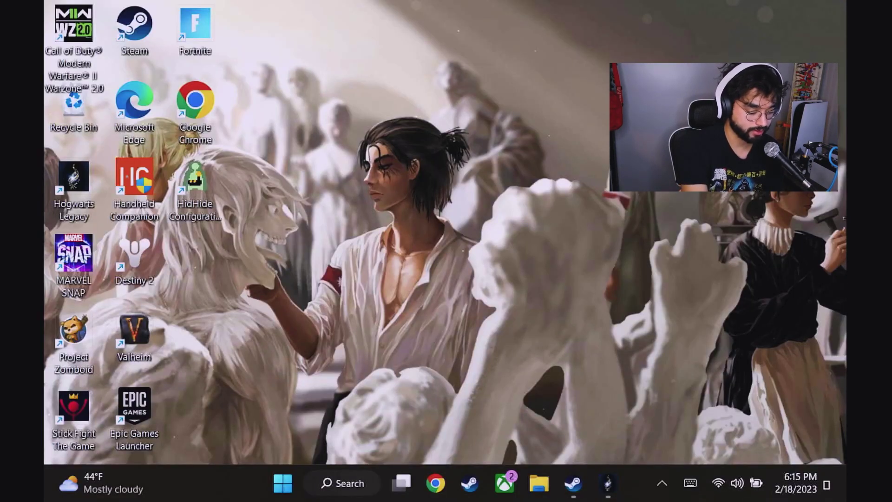
pyautogui.hotkey('alt', 'Tab')
pyautogui.press('super+a')
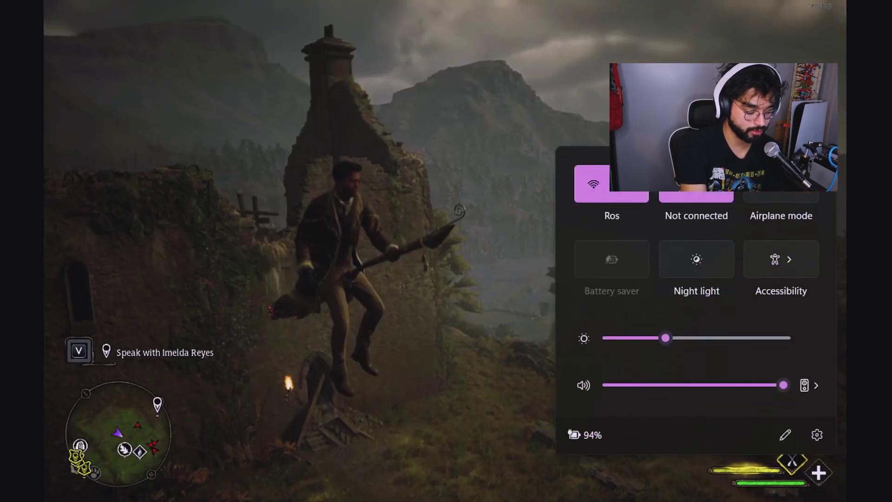
pyautogui.press('ctrl+super+v')
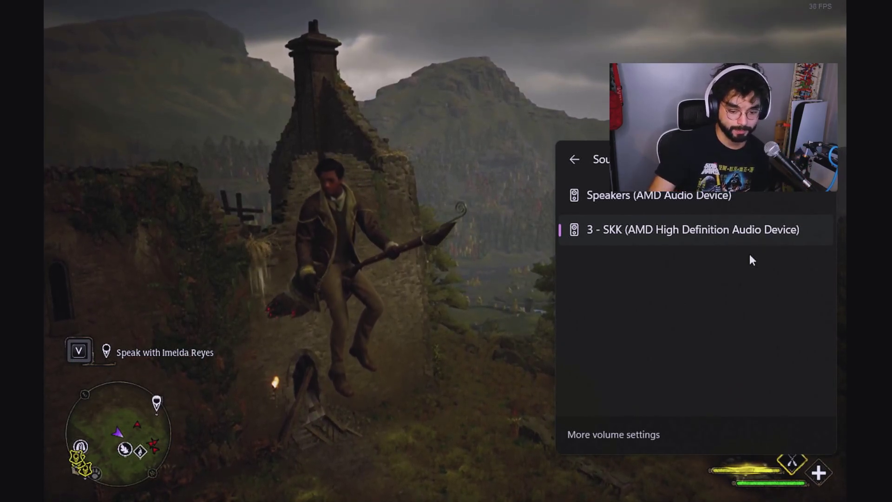
pyautogui.press('Escape')
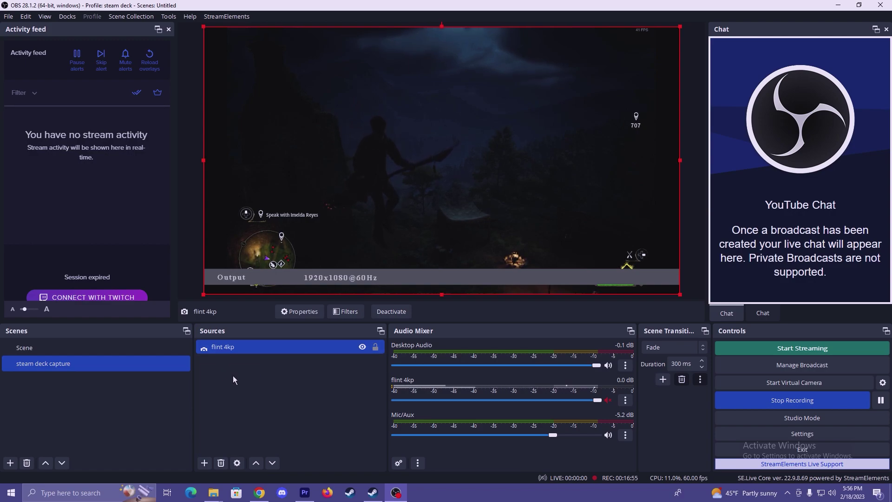
pyautogui.click(51, 355)
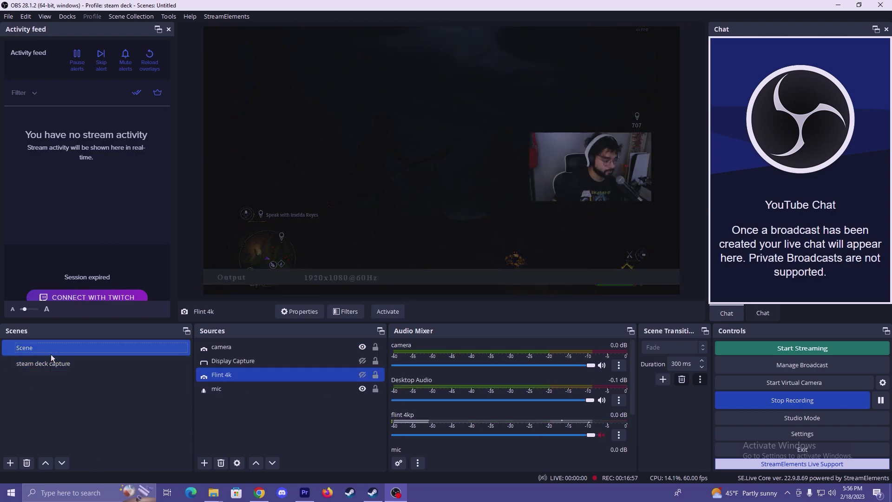
pyautogui.keyDown('ctrl'); pyautogui.click(251, 390); pyautogui.keyUp('ctrl')
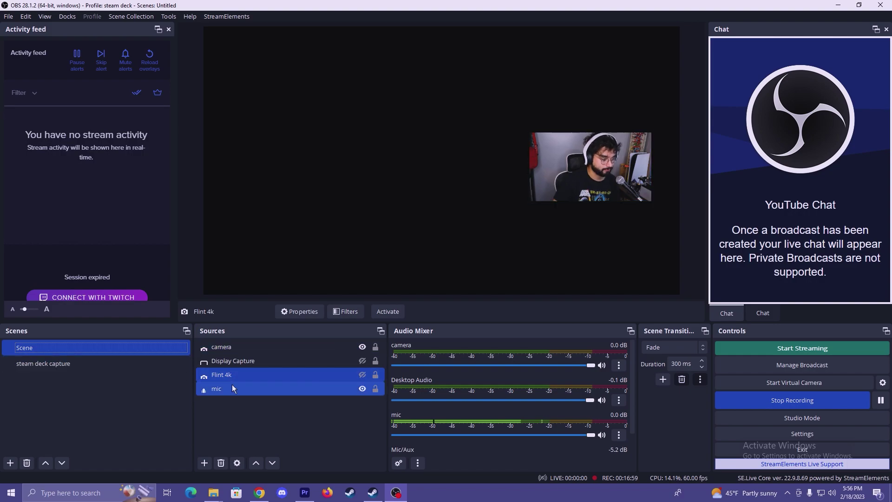
pyautogui.keyDown('ctrl'); pyautogui.click(232, 388); pyautogui.keyUp('ctrl')
pyautogui.keyDown('ctrl'); pyautogui.click(225, 361); pyautogui.keyUp('ctrl')
pyautogui.keyDown('ctrl'); pyautogui.click(225, 362); pyautogui.keyUp('ctrl')
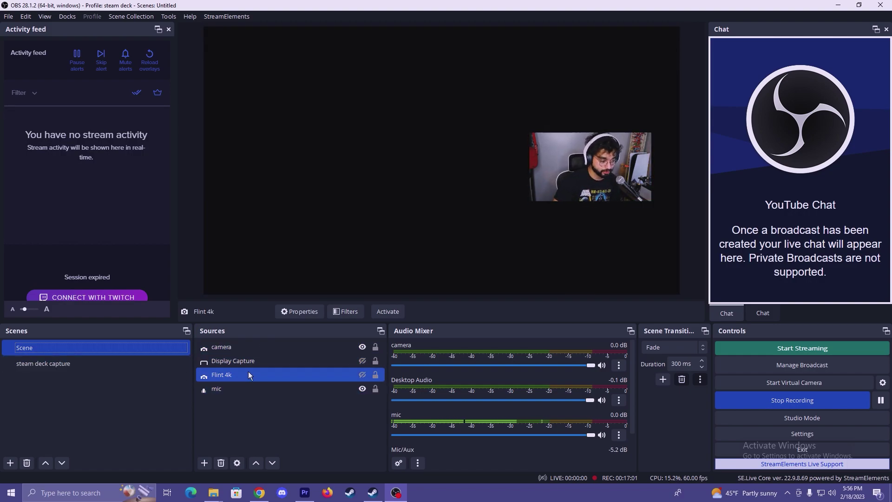
pyautogui.keyDown('ctrl'); pyautogui.click(243, 352); pyautogui.keyUp('ctrl')
pyautogui.keyDown('ctrl'); pyautogui.click(243, 353); pyautogui.keyUp('ctrl')
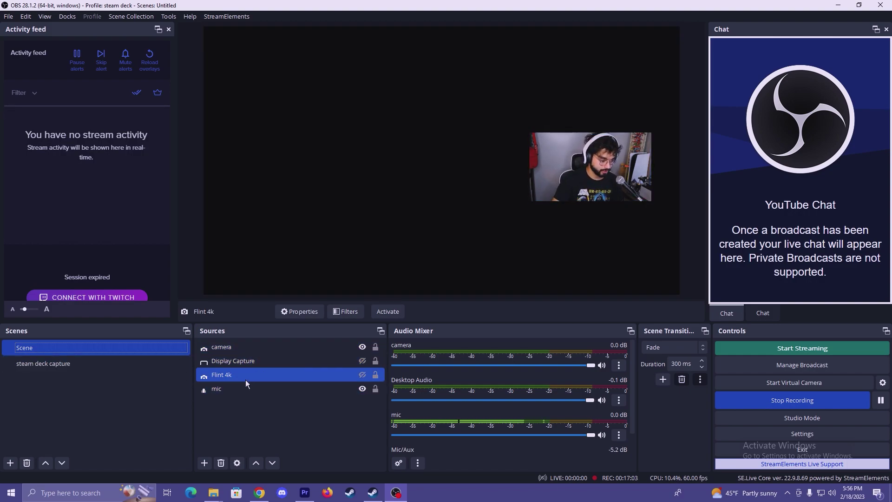
pyautogui.keyDown('ctrl'); pyautogui.click(276, 358); pyautogui.keyUp('ctrl')
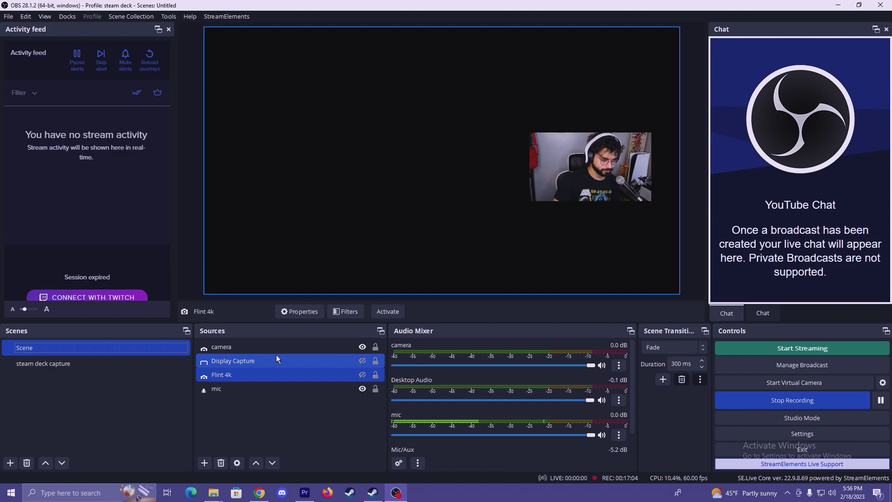
pyautogui.click(346, 369)
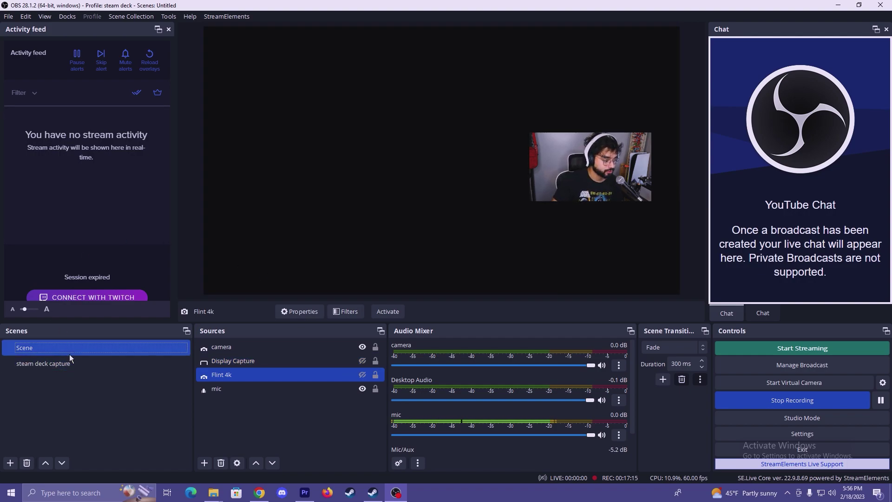
pyautogui.click(48, 365)
pyautogui.click(52, 349)
pyautogui.click(55, 363)
pyautogui.click(58, 349)
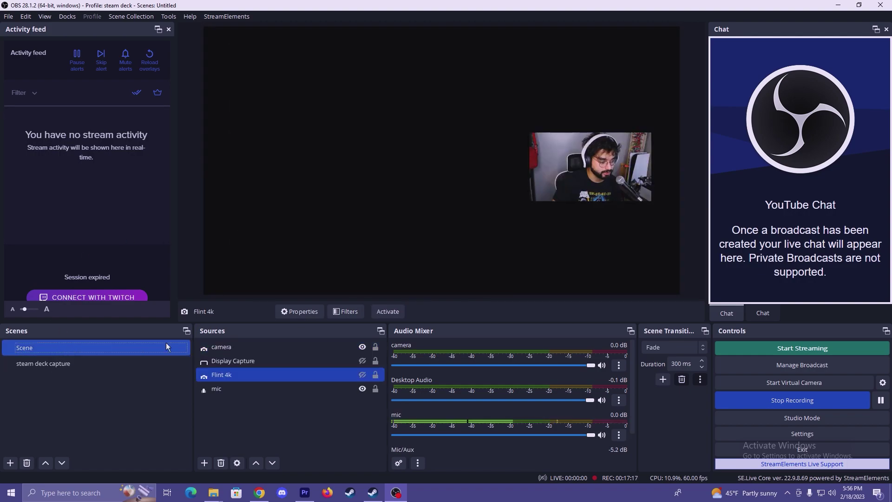
# - Review the flint 4kp source properties in the steam deck capture scene
pyautogui.click(88, 363)
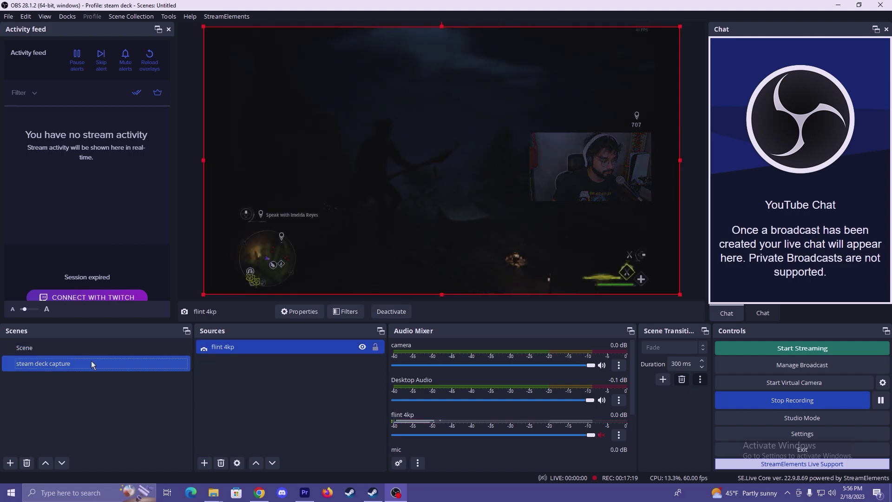
pyautogui.click(60, 347)
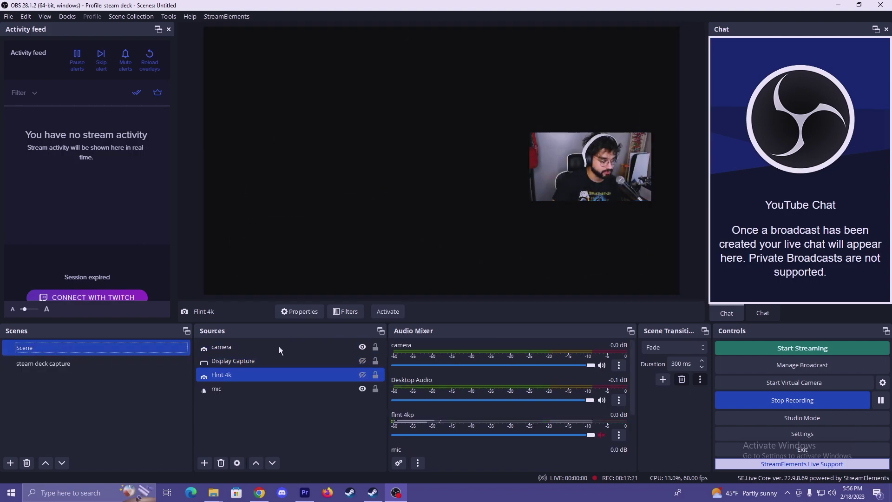
pyautogui.click(105, 364)
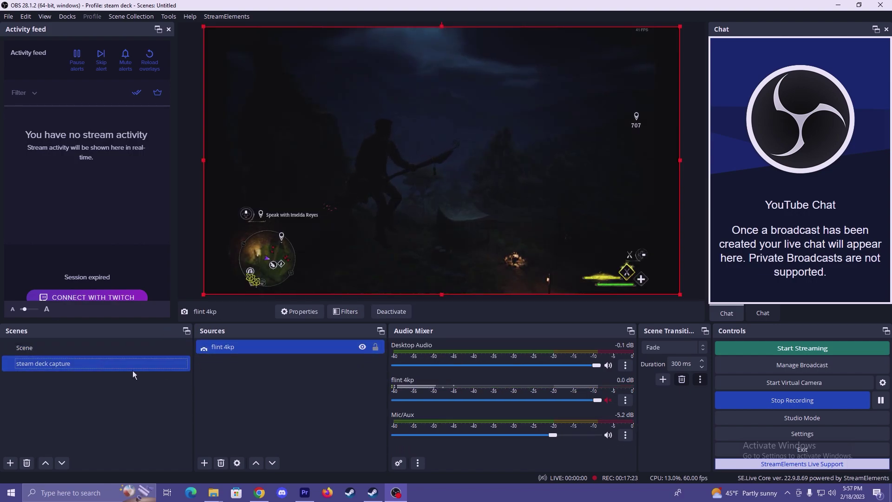
pyautogui.doubleClick(316, 347)
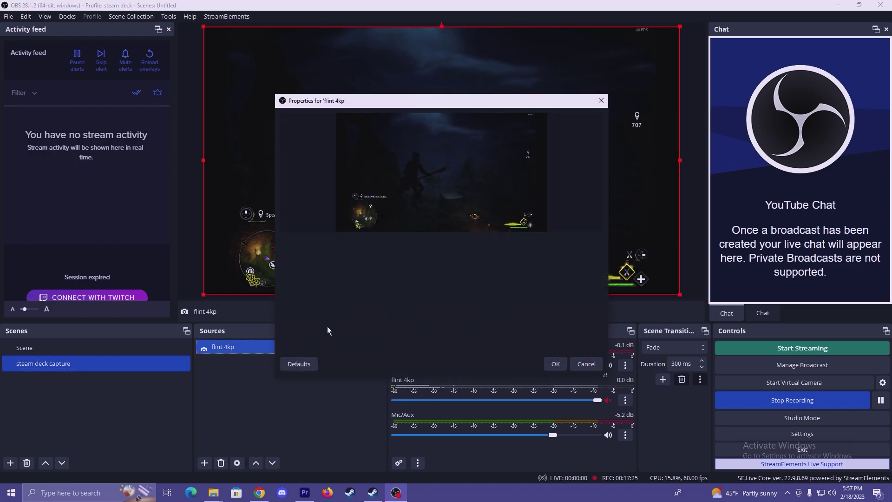
pyautogui.click(555, 366)
# - In Scene, review Flint 4k properties and make the Flint 4k source visible
pyautogui.click(74, 350)
pyautogui.doubleClick(244, 375)
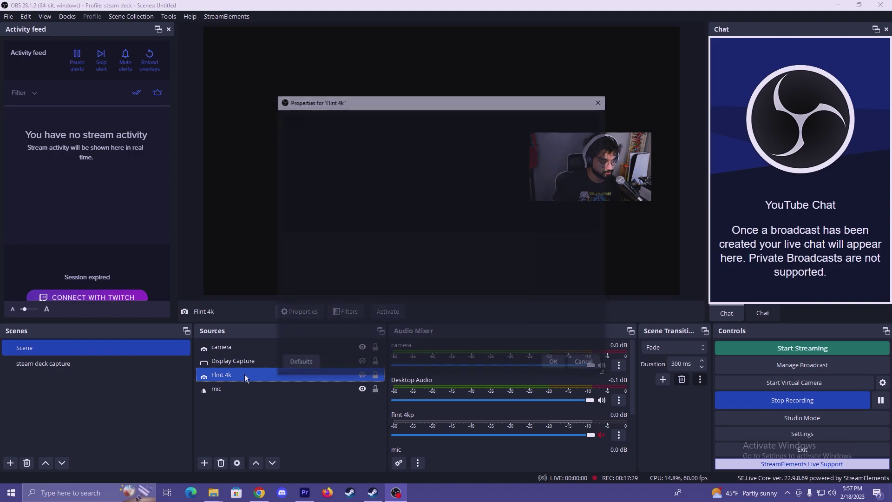
pyautogui.click(563, 365)
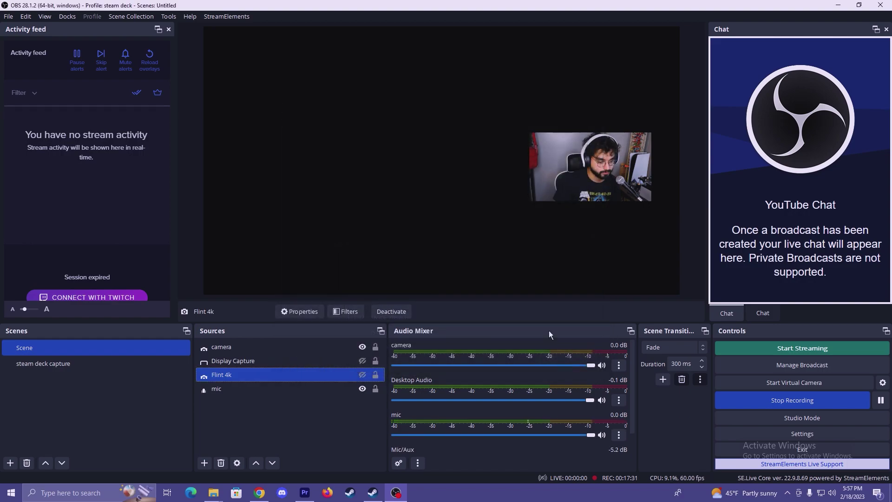
pyautogui.keyDown('ctrl'); pyautogui.click(350, 366); pyautogui.keyUp('ctrl')
pyautogui.click(350, 375)
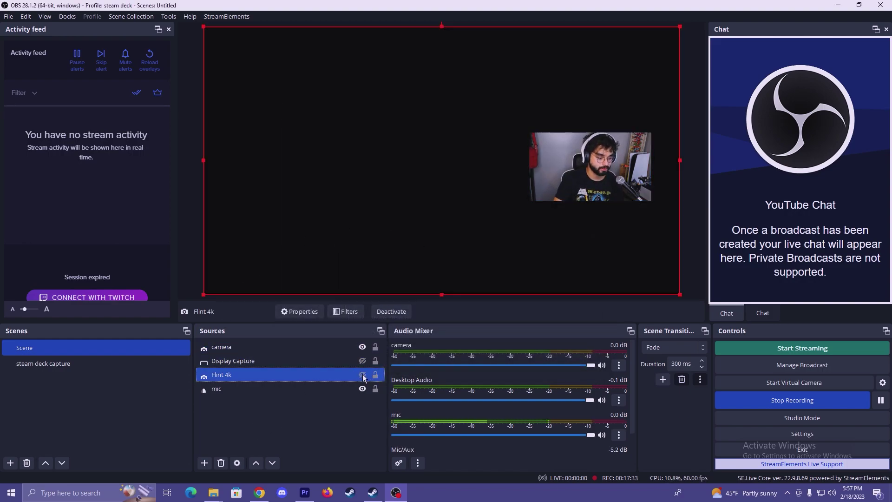
pyautogui.click(362, 375)
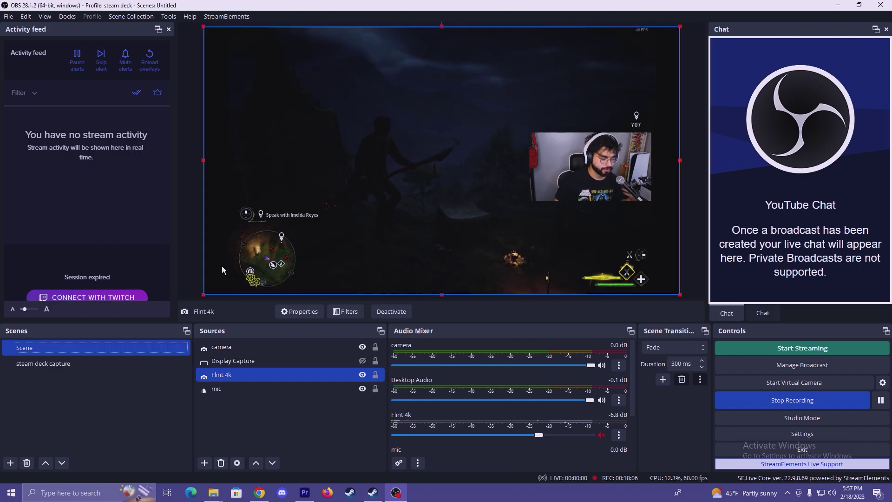
pyautogui.click(47, 347)
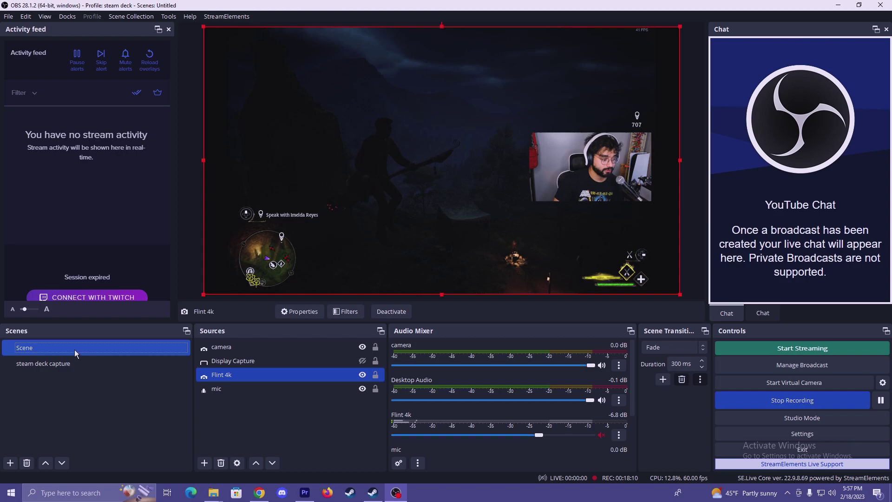
pyautogui.click(120, 364)
pyautogui.click(113, 353)
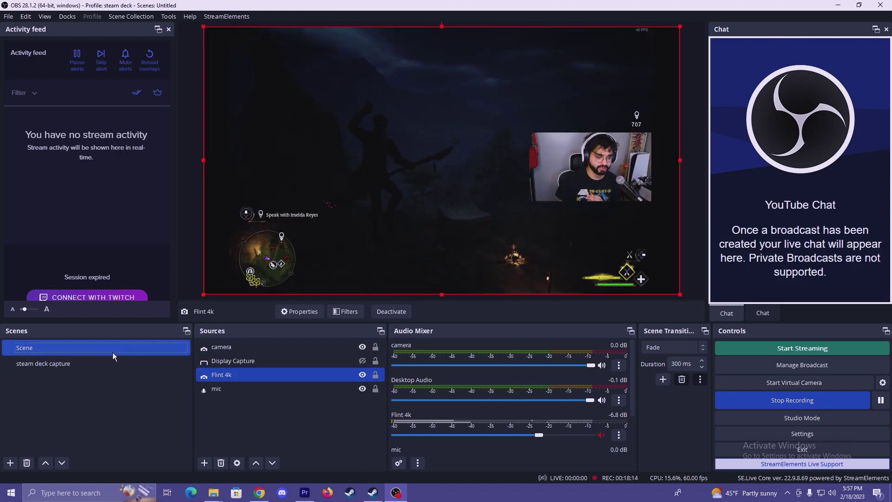